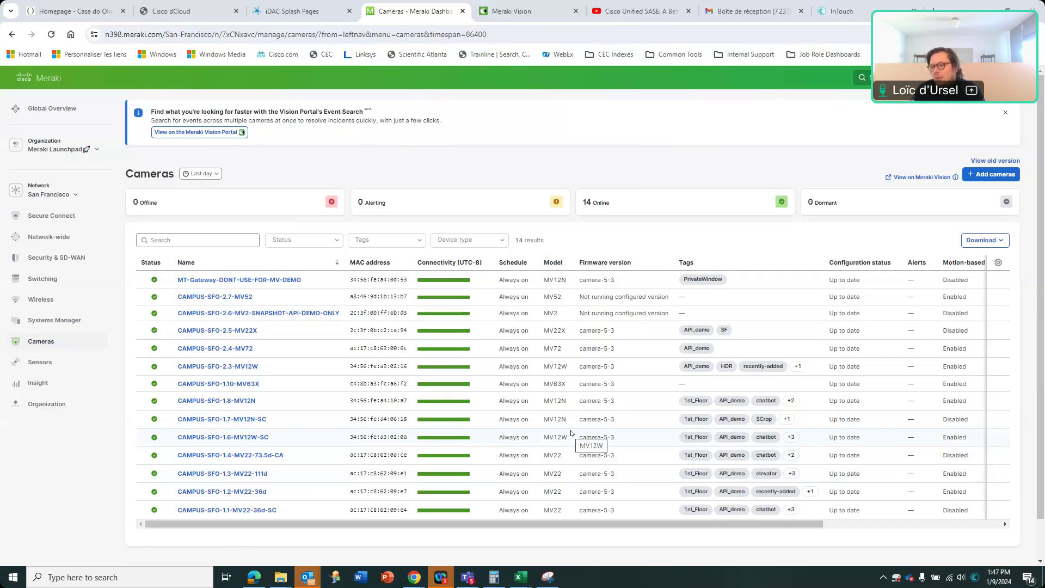
Open the CAMPUS-SFO-2.7-MV52 camera and motion-search the area over the parked vehicles at right
click(837, 446)
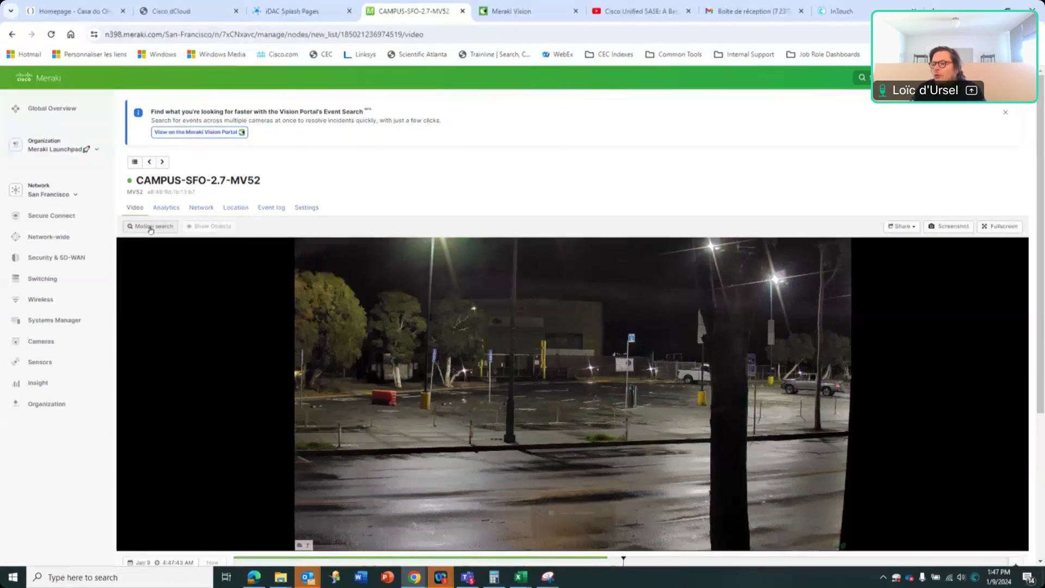
click(151, 227)
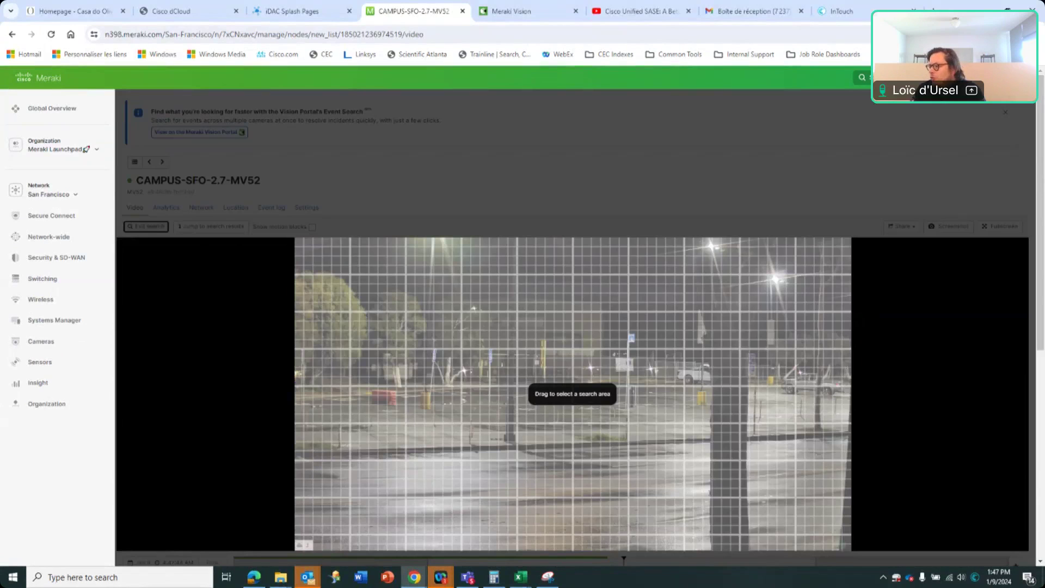
drag(786, 339, 843, 386)
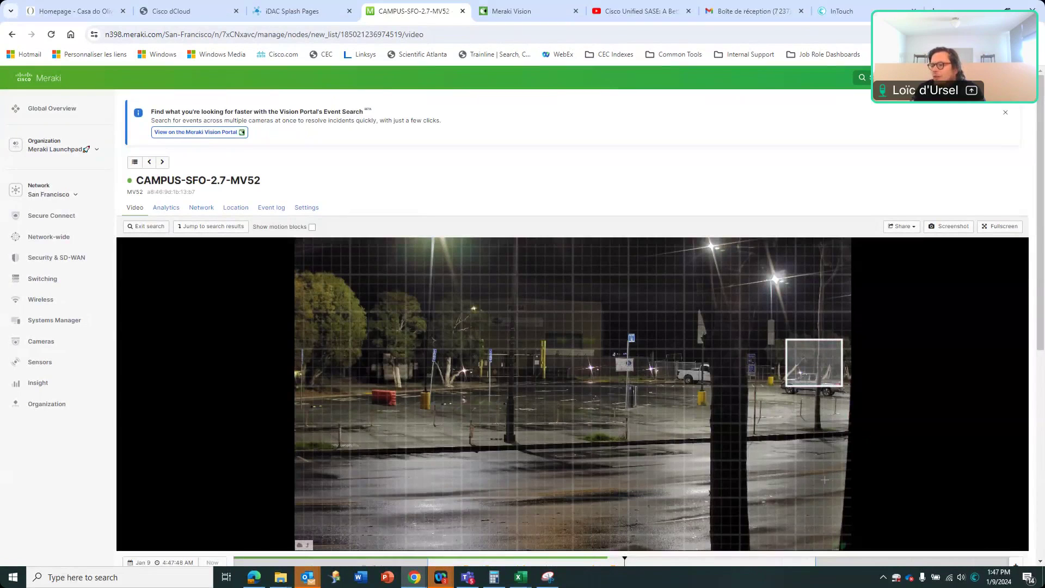
scroll(447, 320, down, 5)
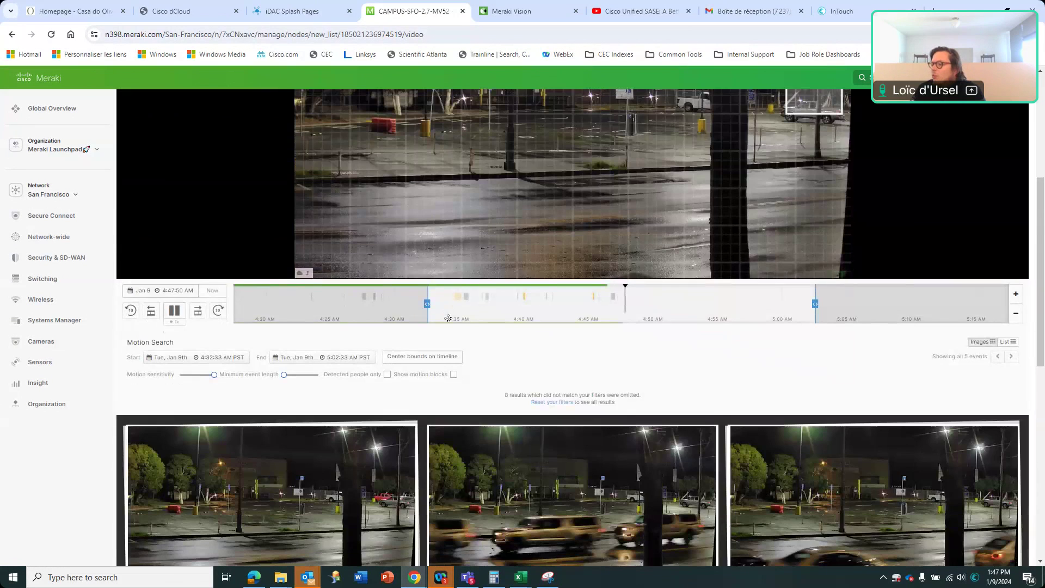
scroll(718, 477, down, 4)
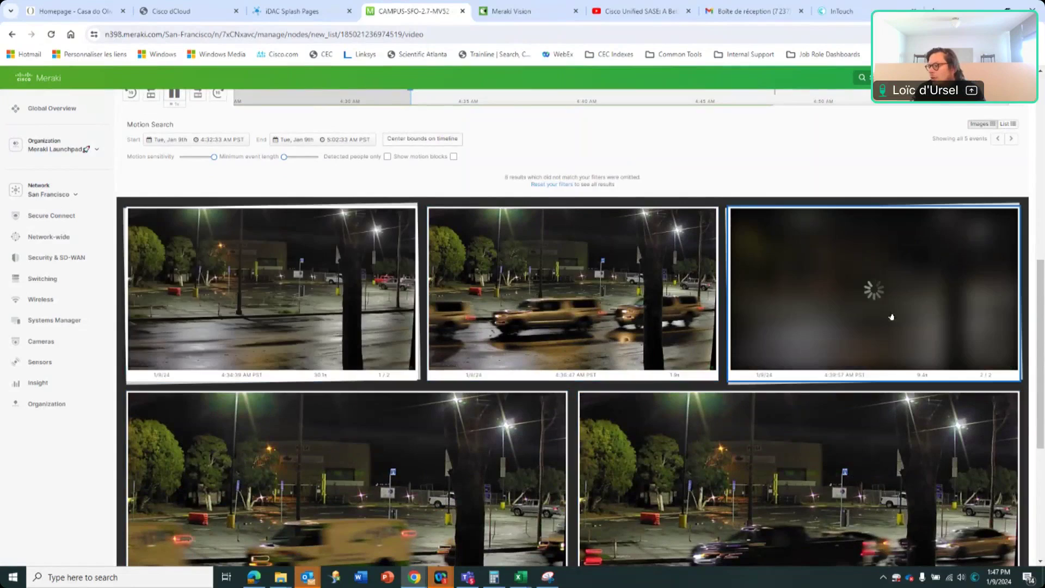
scroll(801, 487, down, 4)
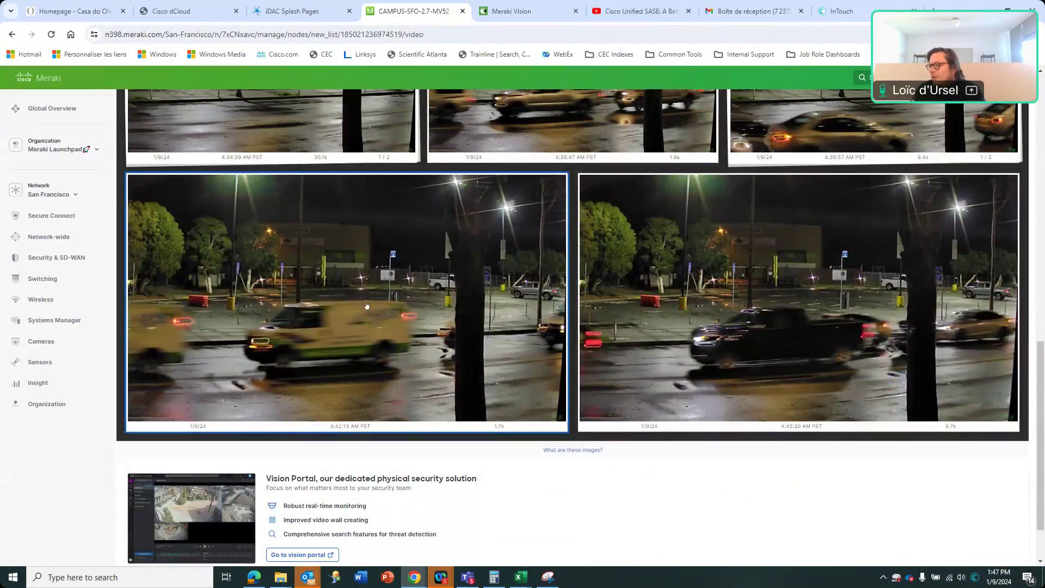
Step back through the Motion Recap to the 4:39:57 AM event, then close the recap
click(822, 326)
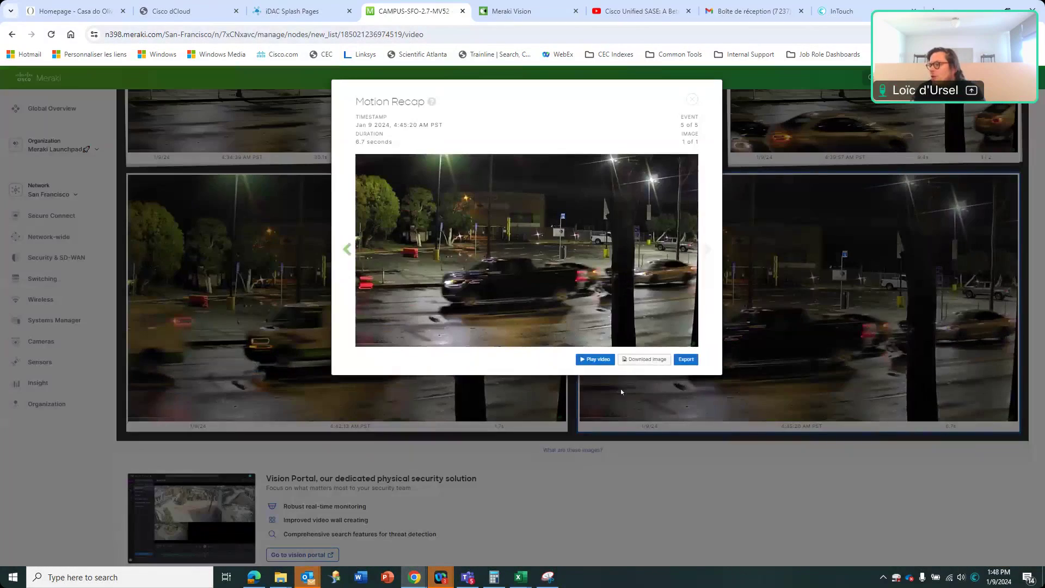
click(348, 249)
click(349, 249)
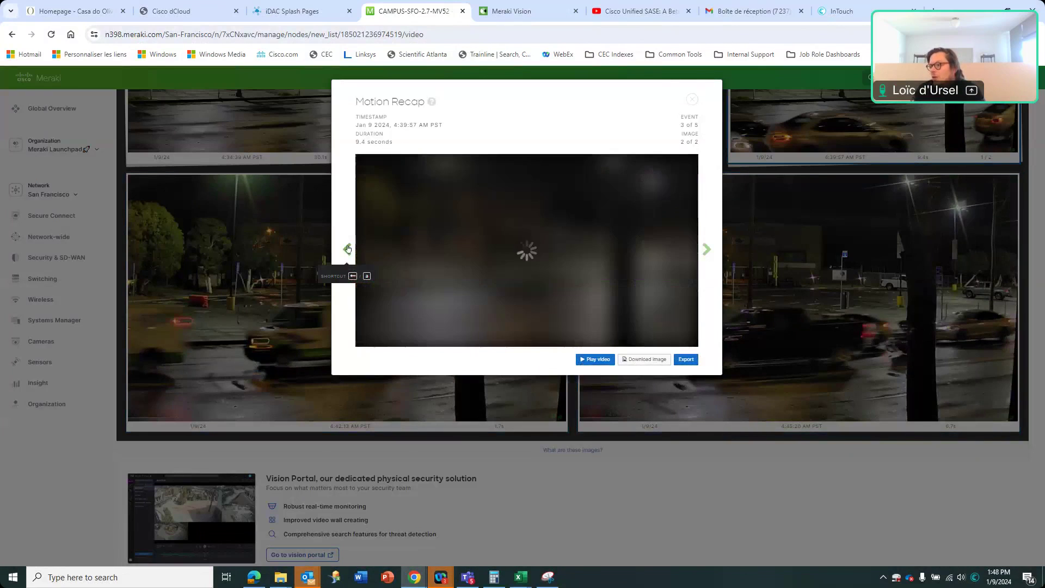
click(692, 100)
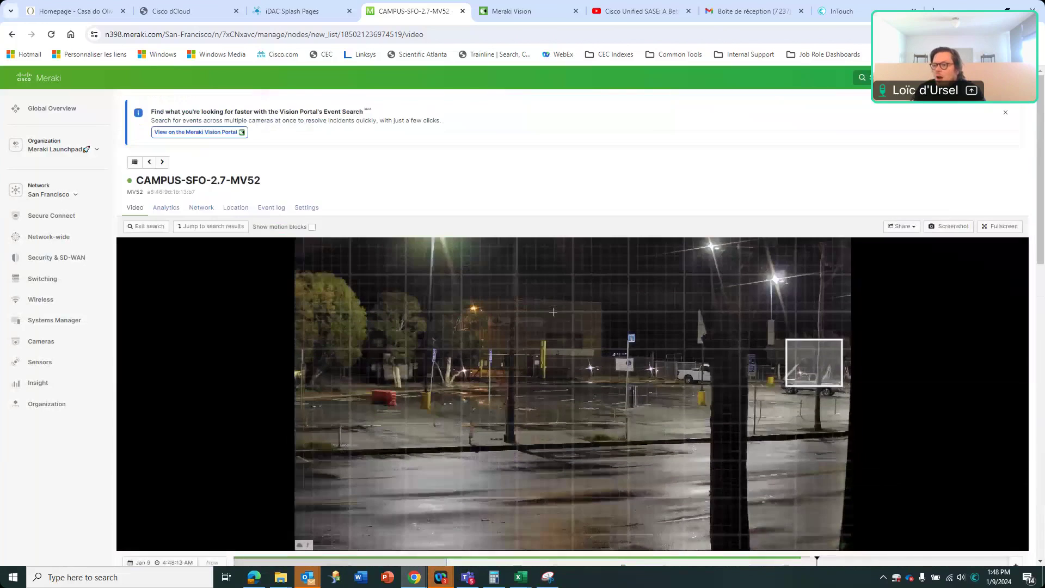
click(167, 212)
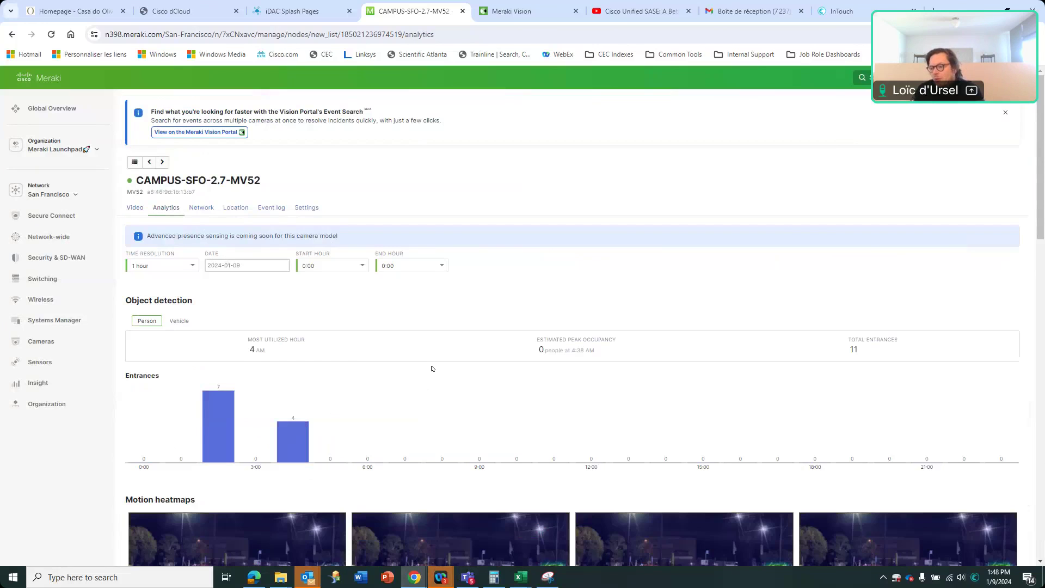
Scroll through the 11-entrance person chart and the hourly motion heatmaps peaking at 4 AM
scroll(432, 367, down, 5)
scroll(432, 366, up, 5)
scroll(432, 366, down, 7)
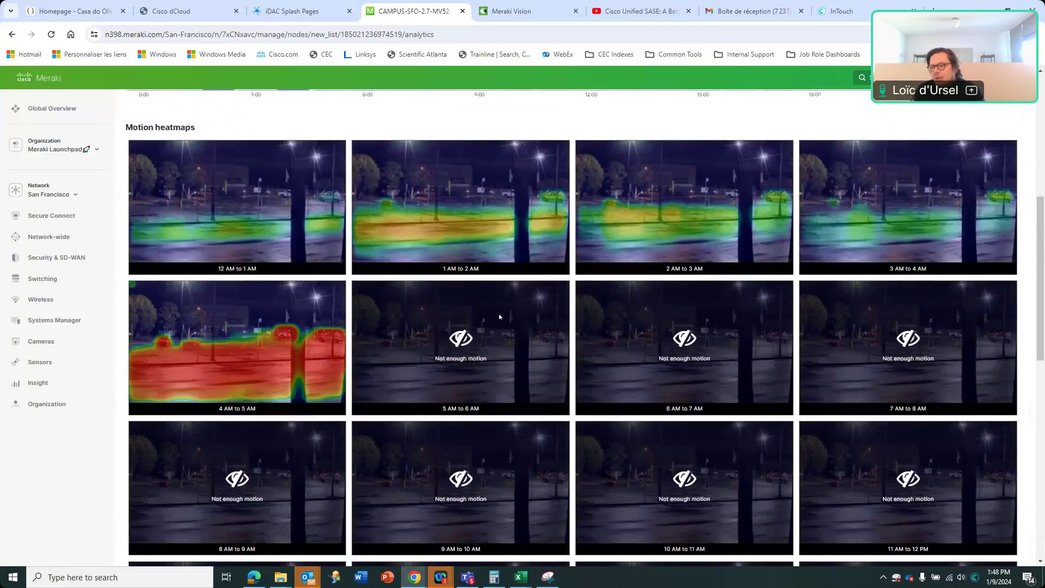
scroll(498, 314, up, 7)
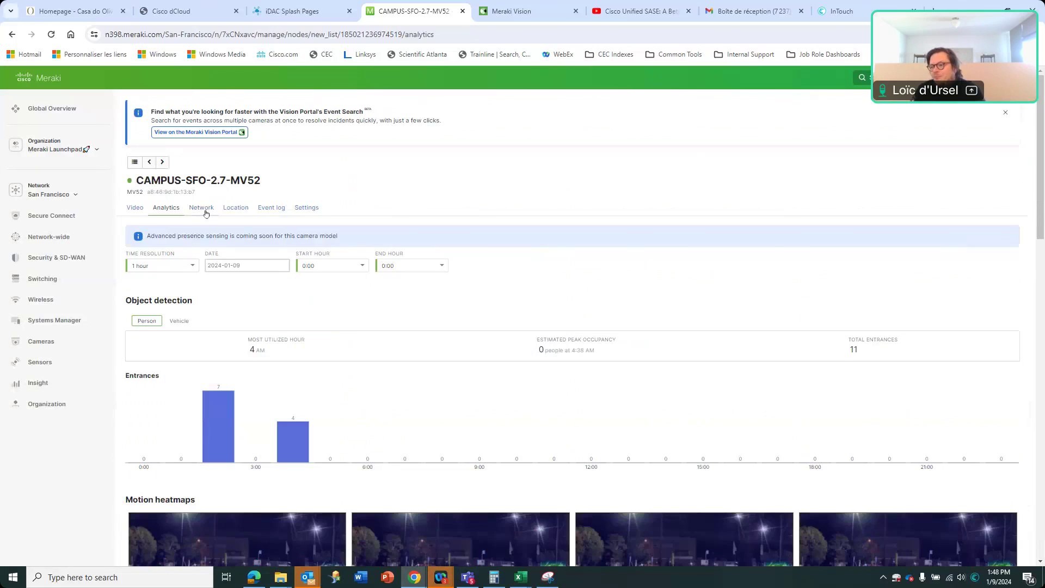
Check the camera's Network details, then open its Video settings with the live parking-lot image
click(201, 208)
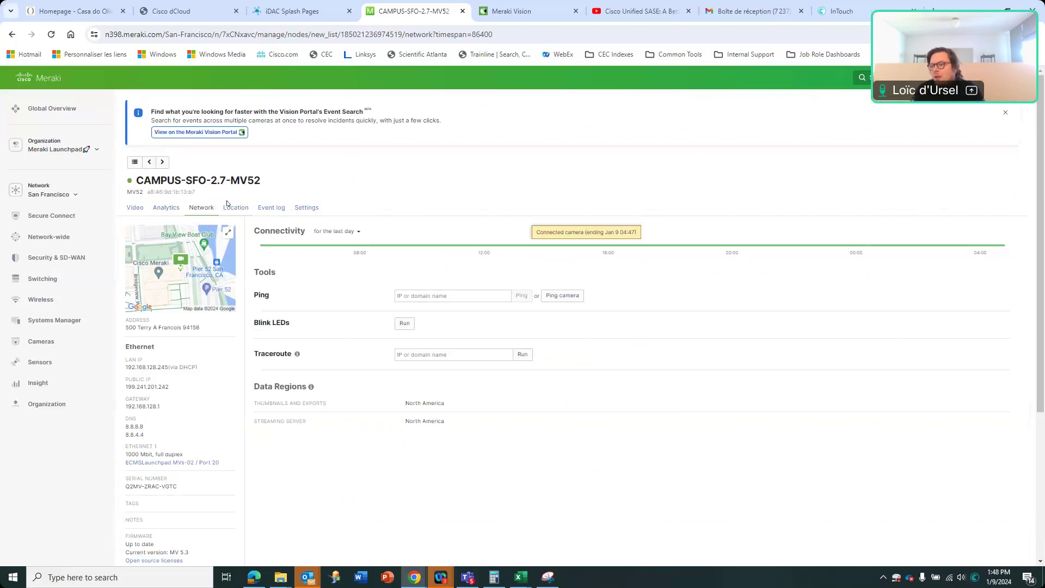
click(307, 207)
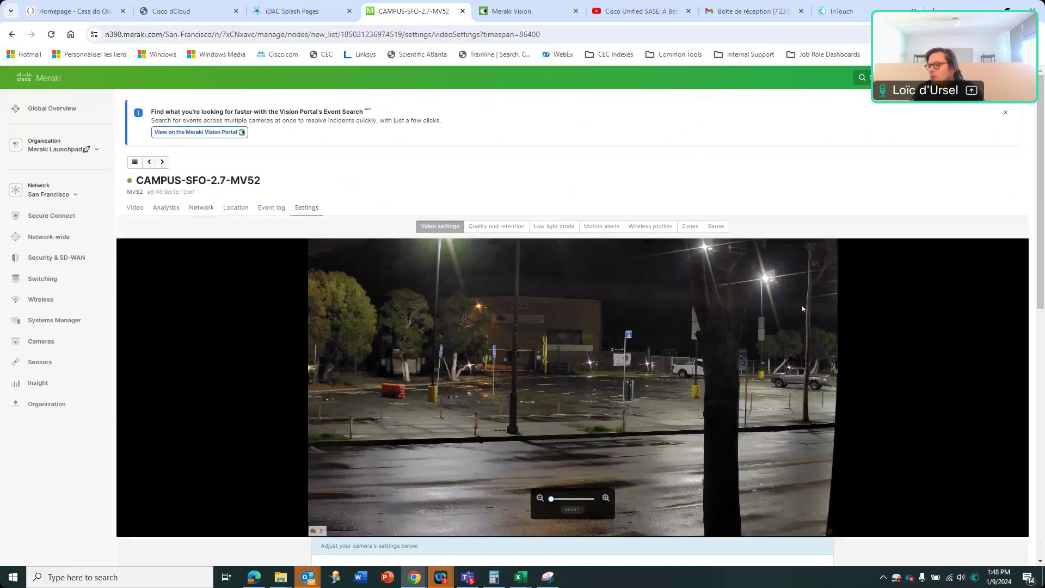
Review the Quality and retention settings: manual configuration with always recording
click(495, 226)
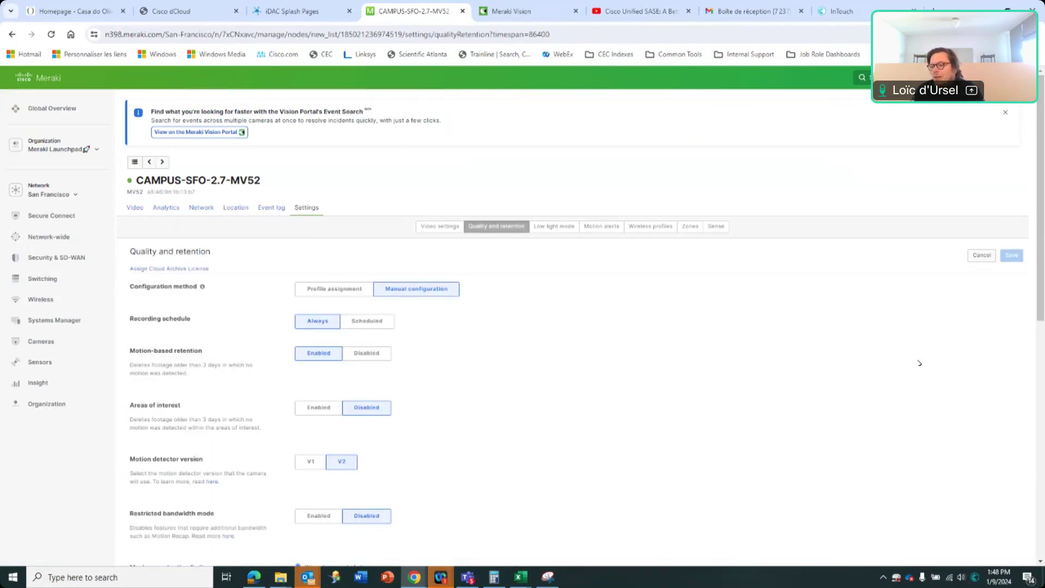
scroll(758, 364, down, 6)
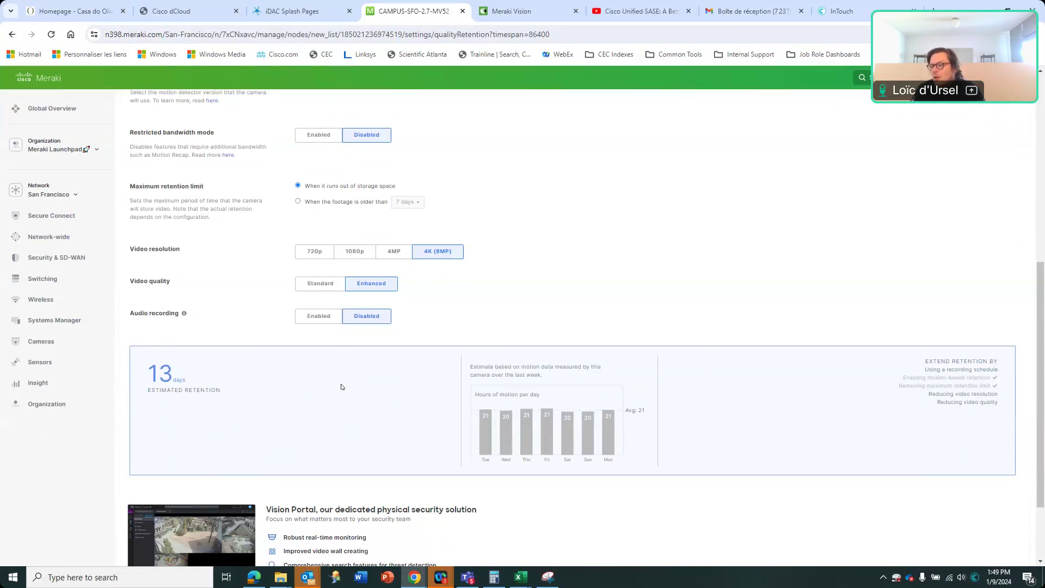
scroll(599, 407, up, 5)
scroll(494, 446, down, 3)
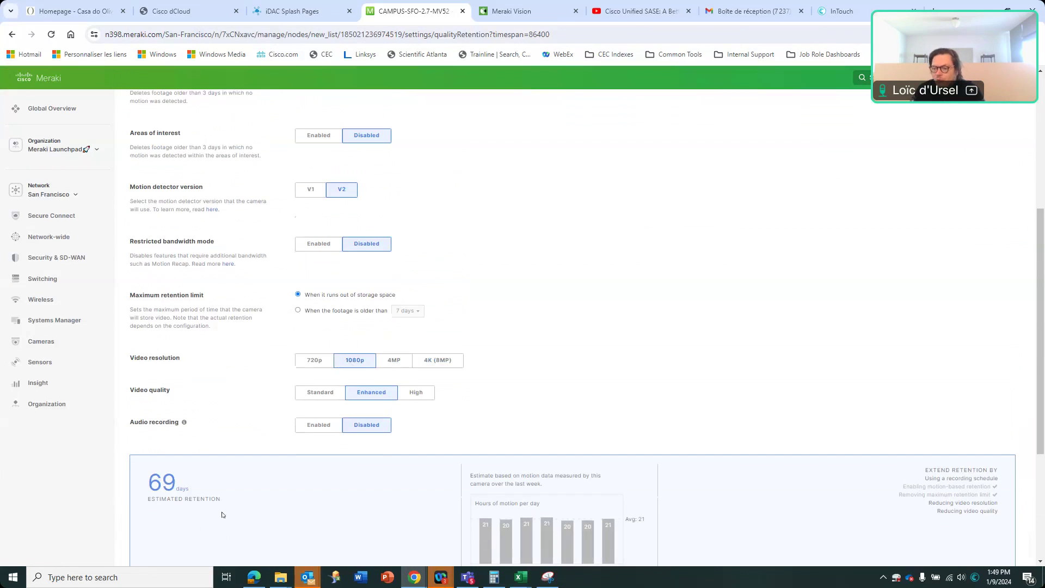
scroll(222, 512, up, 4)
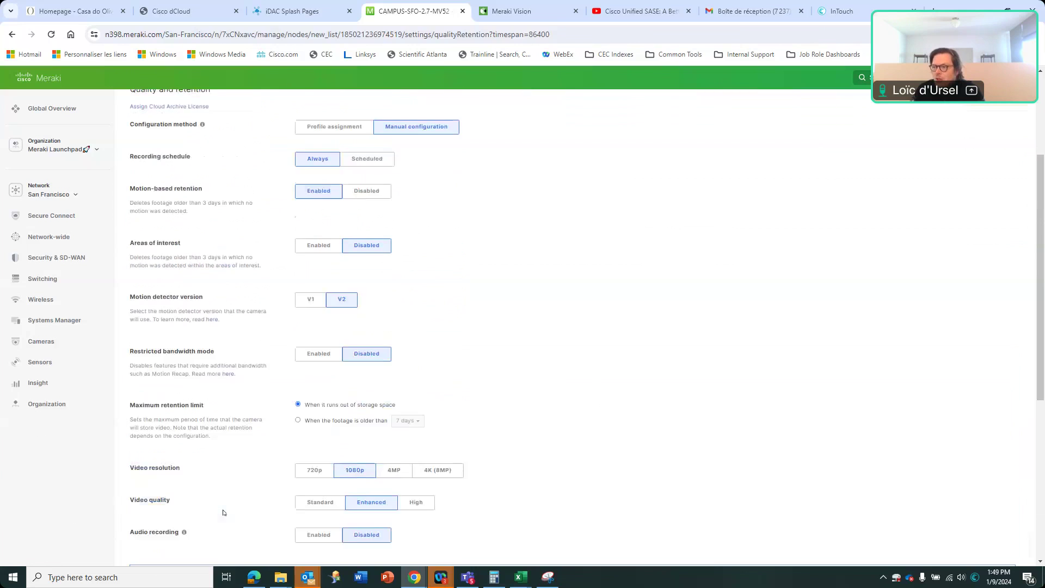
Switch motion-based retention to Disabled and back to Enabled, then check the areas of interest view
click(354, 301)
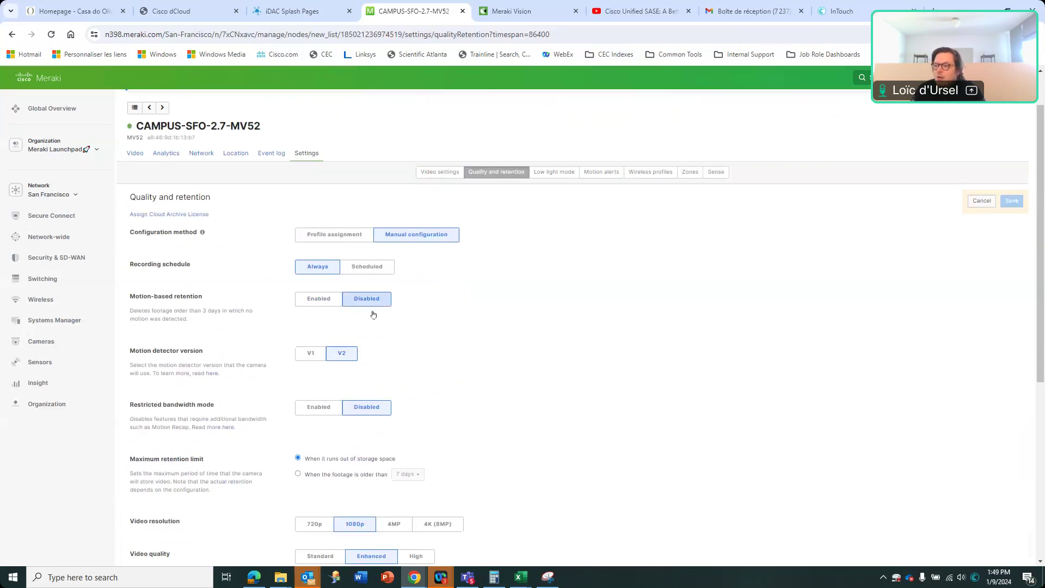
click(317, 299)
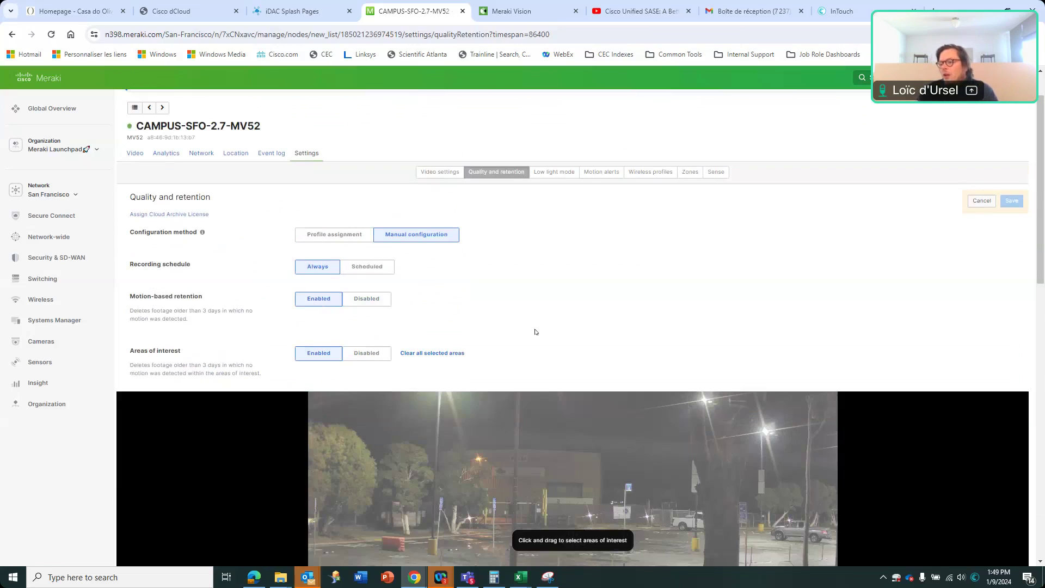
scroll(622, 314, down, 10)
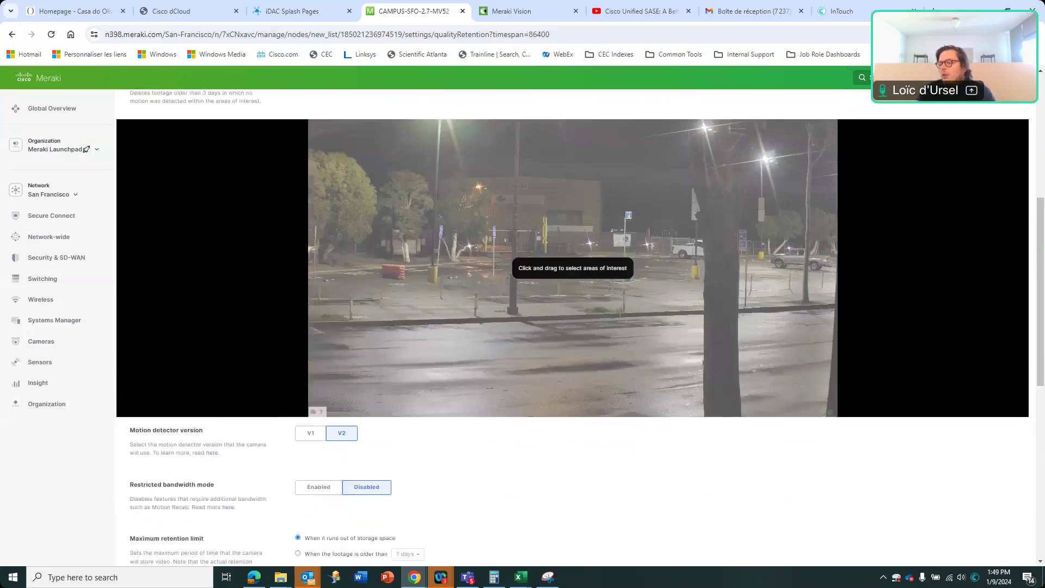
scroll(620, 315, up, 10)
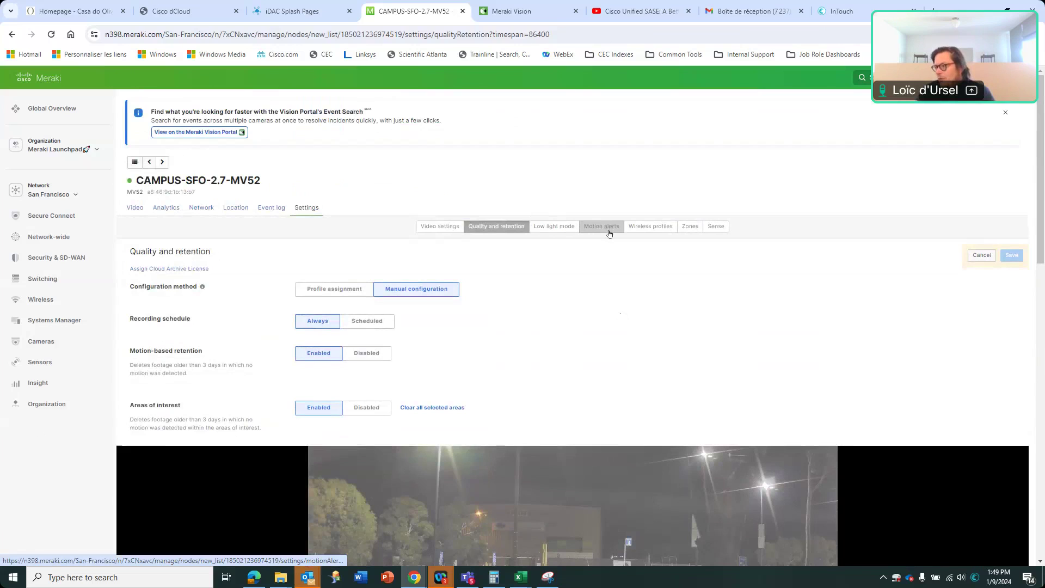
Scroll through the Motion alerts settings, then go to Zones to configure a new analytics zone
click(609, 234)
scroll(551, 339, down, 4)
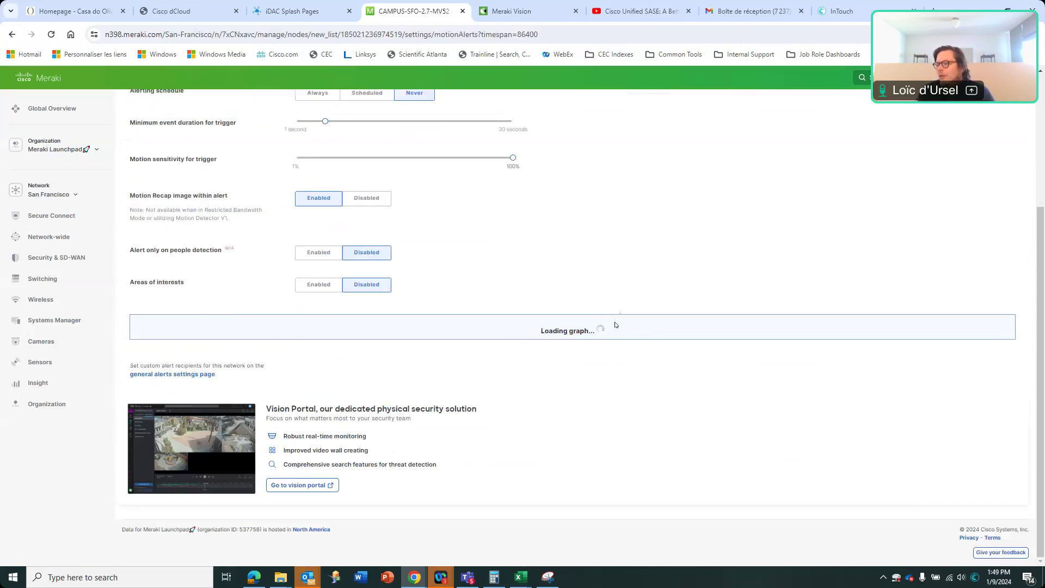
scroll(618, 369, up, 3)
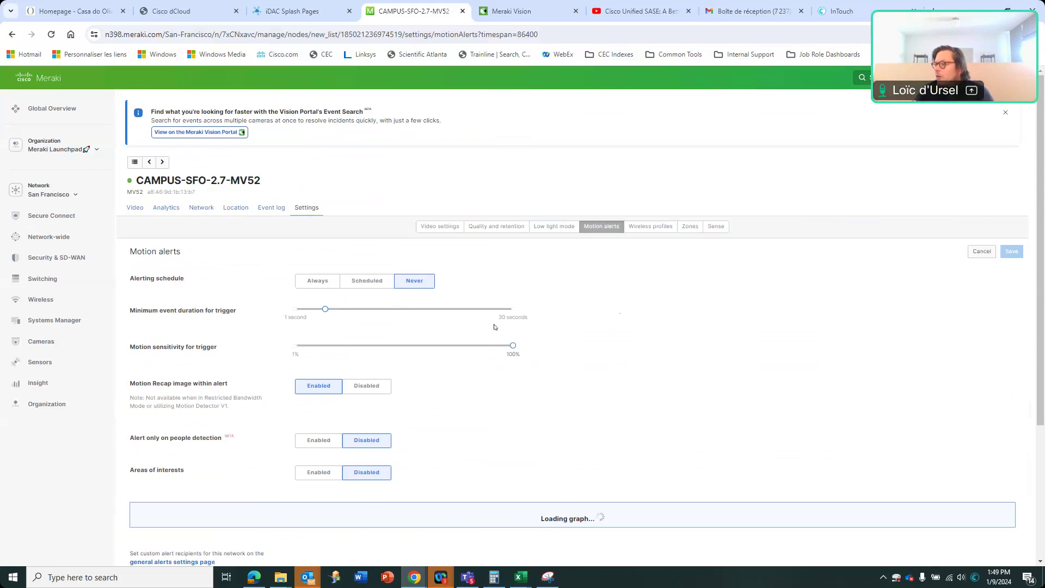
click(689, 228)
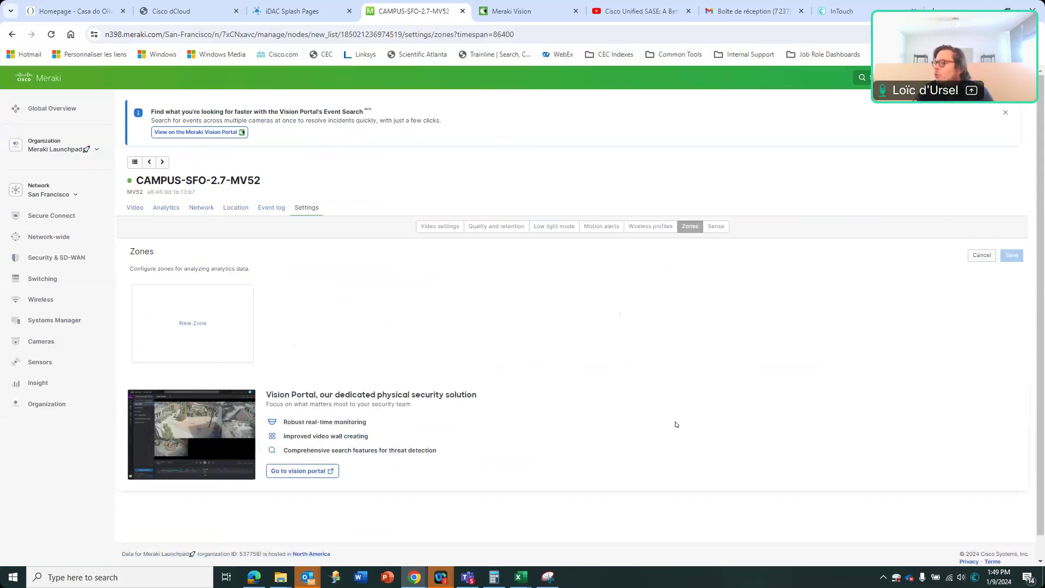
Open the Sense settings and review the Body & Vehicle (default) model and disabled Sense API
click(716, 227)
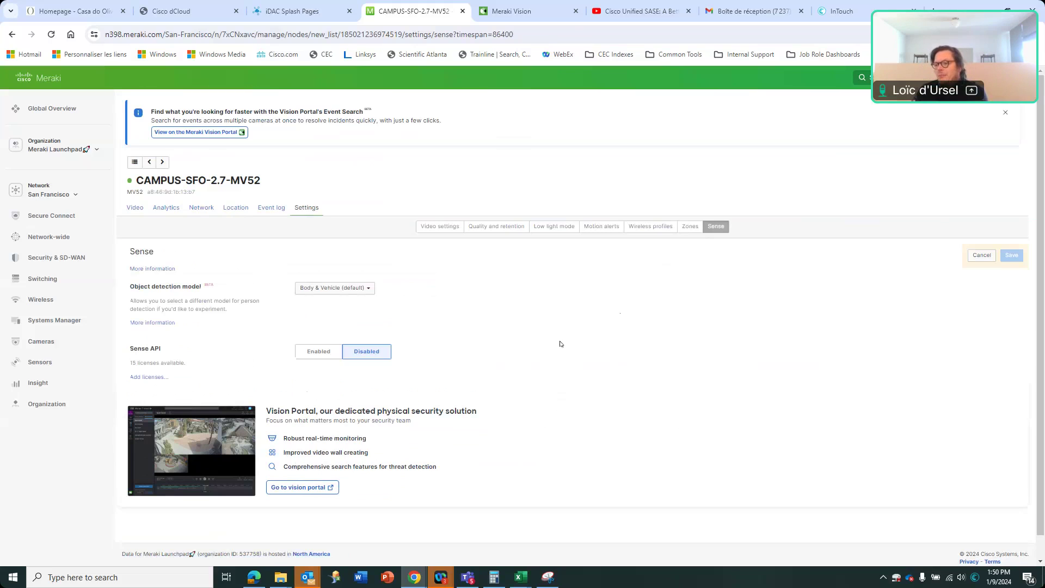
scroll(560, 344, down, 1)
scroll(455, 350, up, 1)
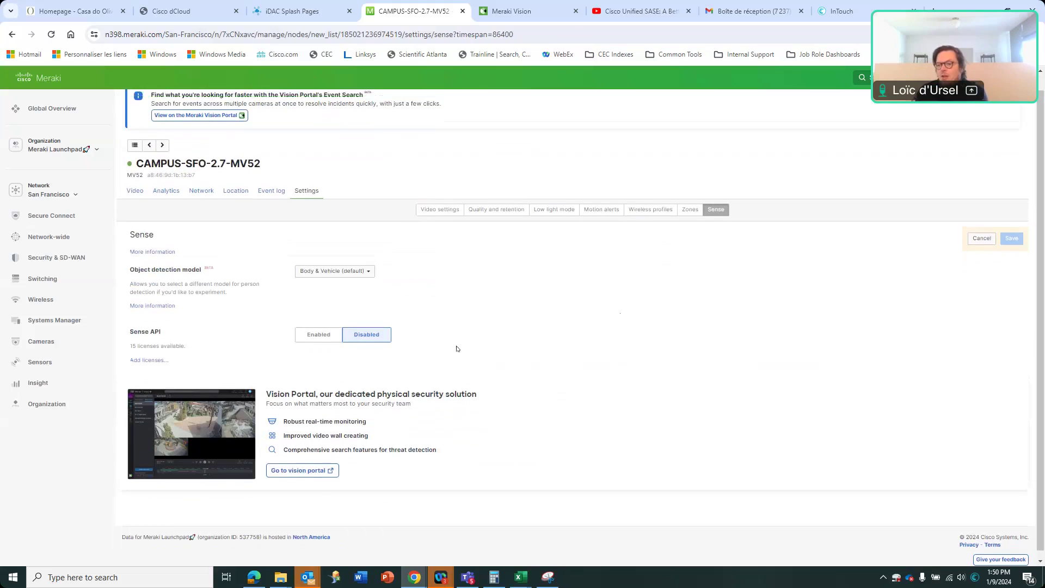
mouse_move(65, 343)
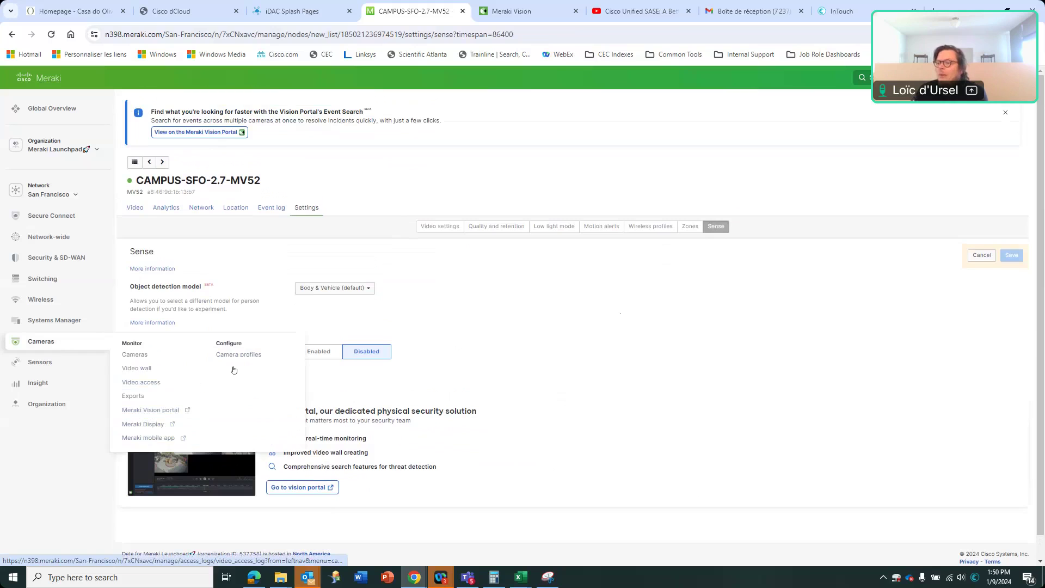
Run a Vision Portal event search on CAMPUS-SFO-1.1-MV22-36d-SC and CAMPUS-SFO-1.10-MV63X
click(188, 135)
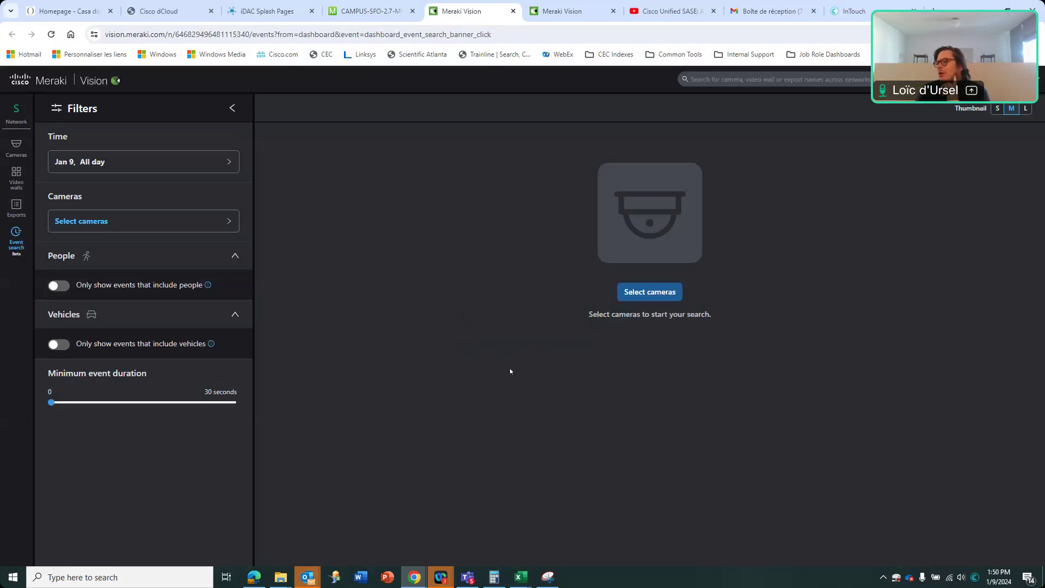
click(650, 297)
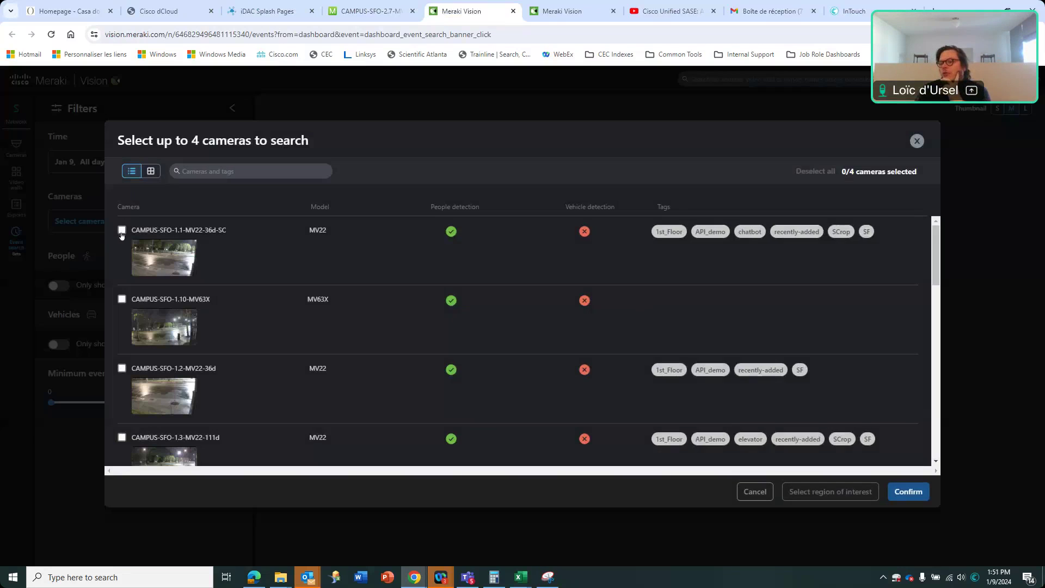
click(122, 229)
click(122, 299)
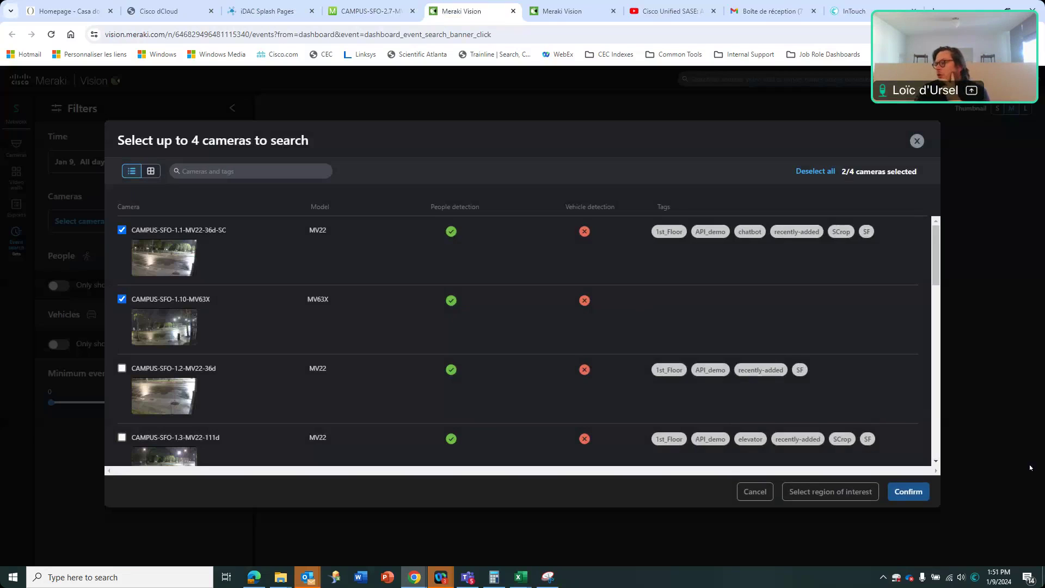
click(918, 494)
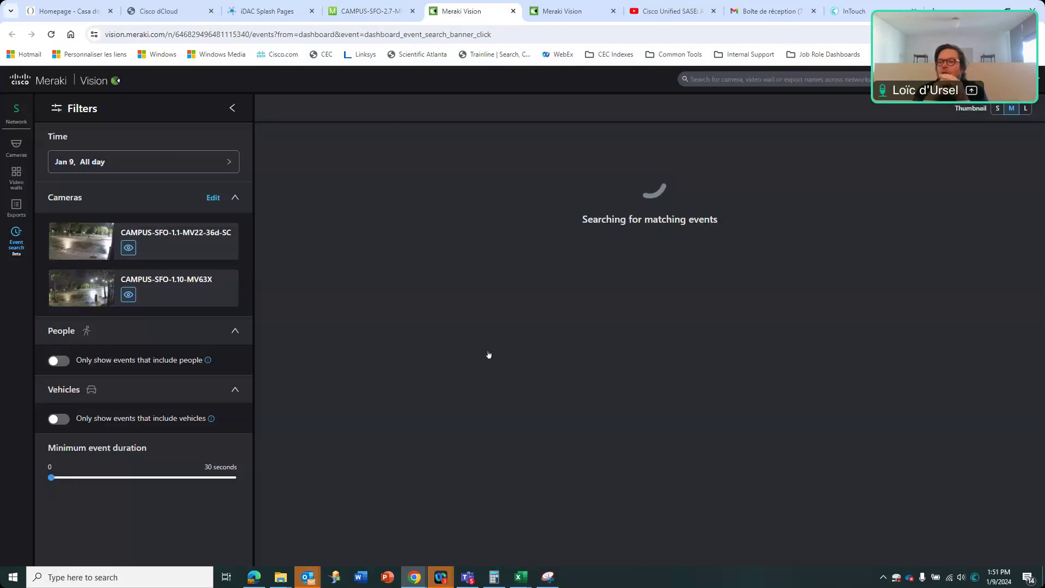